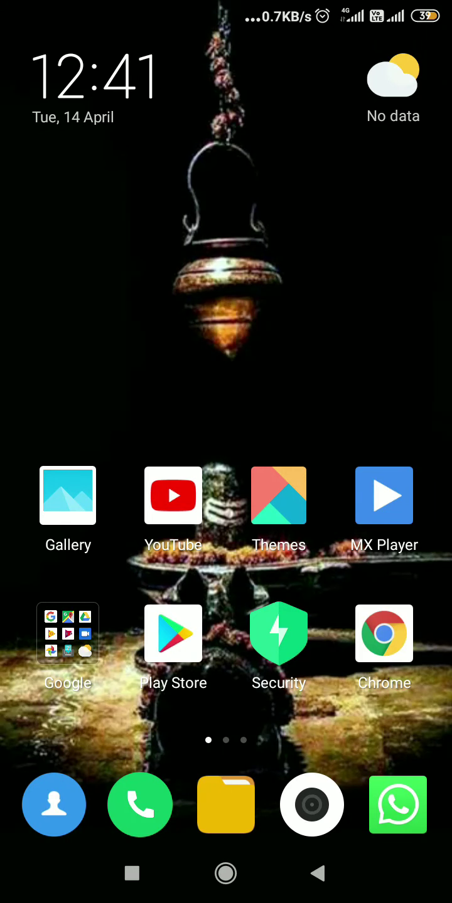
# Swipe between home pages, briefly starting a speed test, and land on page 2 with Settings.
pyautogui.moveTo(384, 496); pyautogui.dragTo(126, 495)
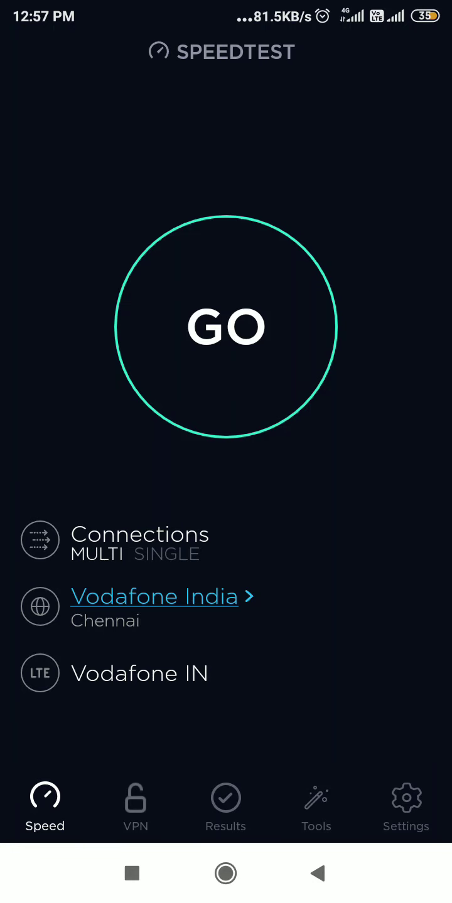
pyautogui.click(246, 352)
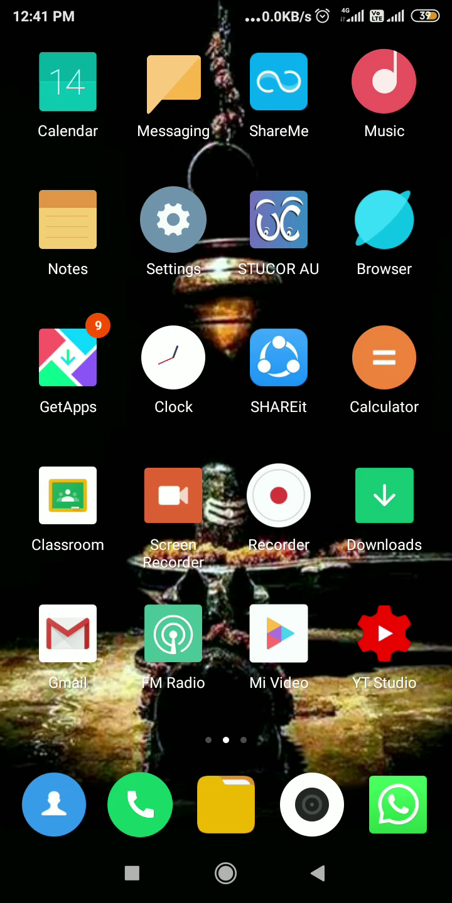
pyautogui.moveTo(127, 439); pyautogui.dragTo(376, 438)
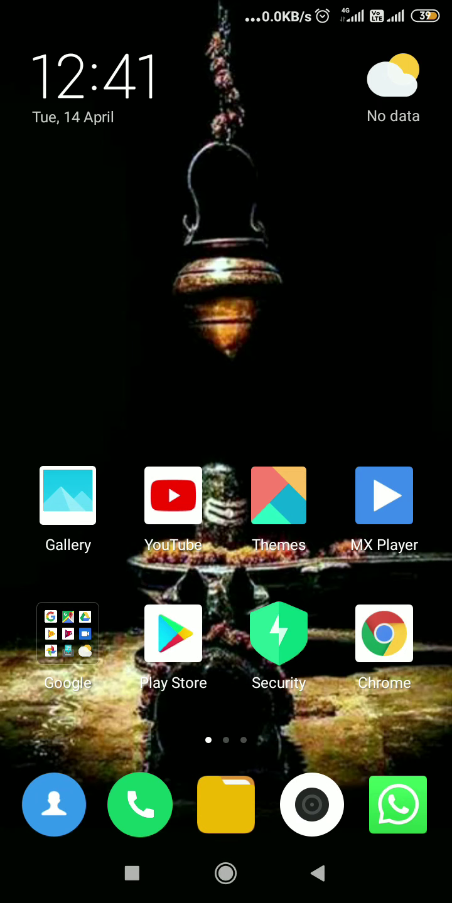
pyautogui.moveTo(375, 376); pyautogui.dragTo(93, 376)
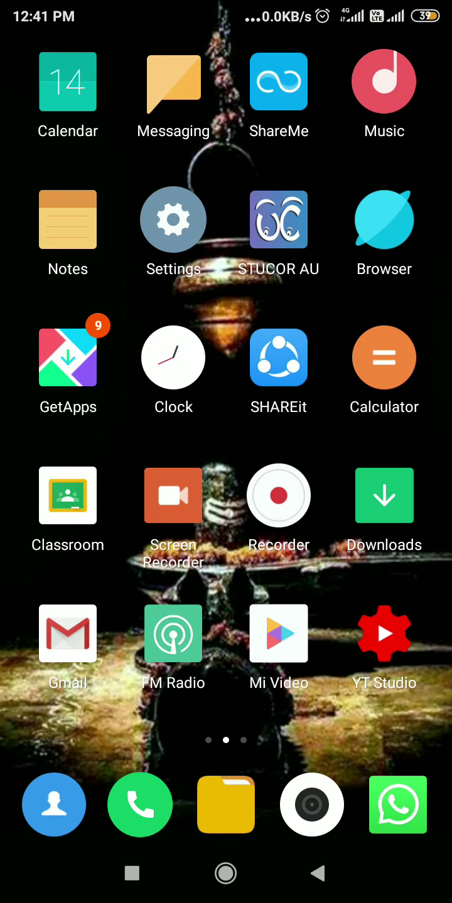
pyautogui.moveTo(94, 376); pyautogui.dragTo(376, 376)
pyautogui.moveTo(389, 534)
pyautogui.mouseDown()
pyautogui.moveTo(94, 534)
pyautogui.moveTo(376, 495)
pyautogui.moveTo(94, 494)
pyautogui.mouseUp()
pyautogui.click(167, 232)
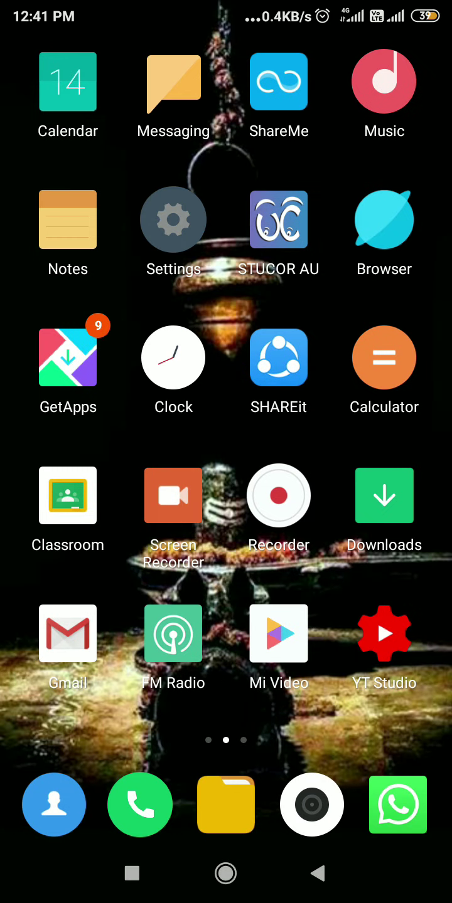
# Go to Settings > SIM cards & mobile networks > Vodafone IN > Access Point Names.
pyautogui.click(174, 219)
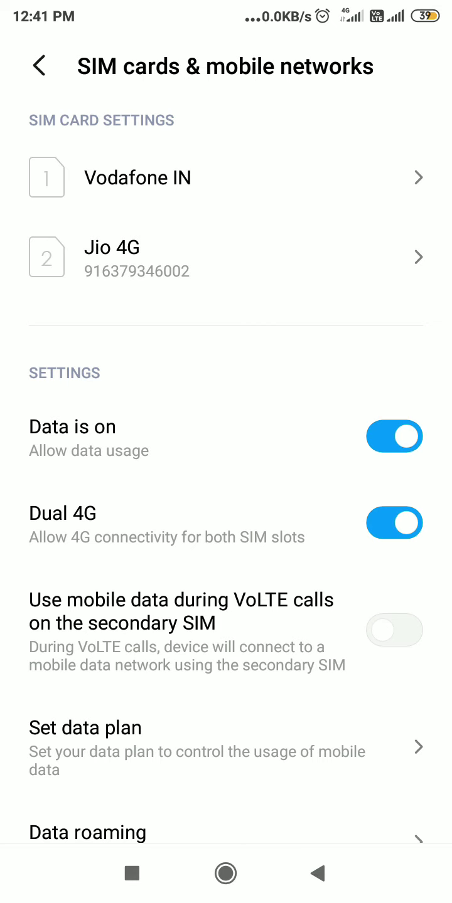
pyautogui.click(138, 178)
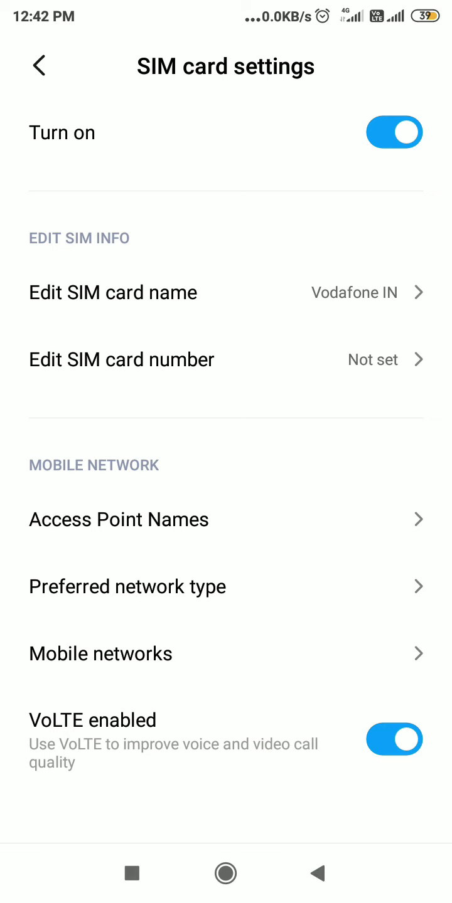
pyautogui.moveTo(310, 416); pyautogui.dragTo(384, 372)
pyautogui.click(119, 519)
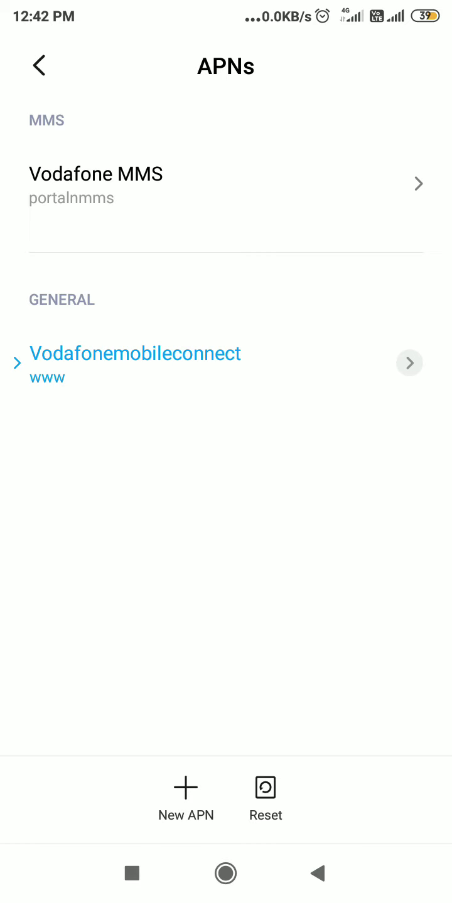
# Open the Vodafonemobileconnect access point's APN field, leaving its name unchanged.
pyautogui.click(409, 363)
pyautogui.click(313, 167)
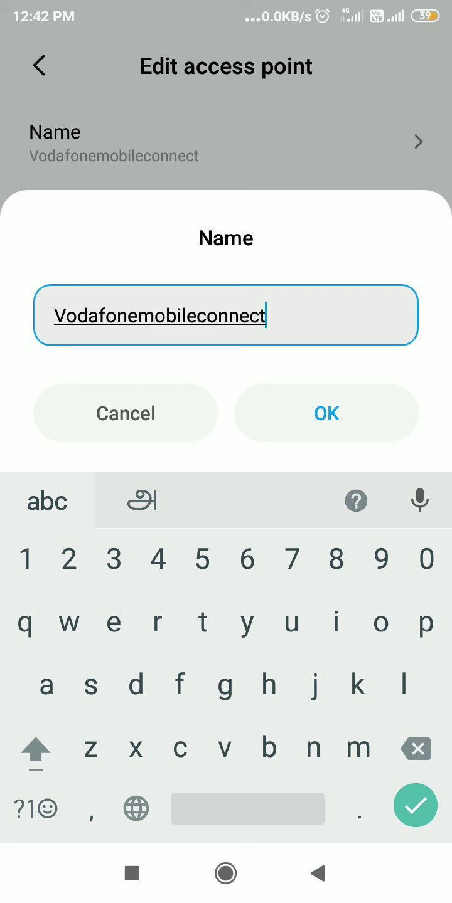
pyautogui.click(326, 414)
pyautogui.click(226, 229)
pyautogui.click(324, 412)
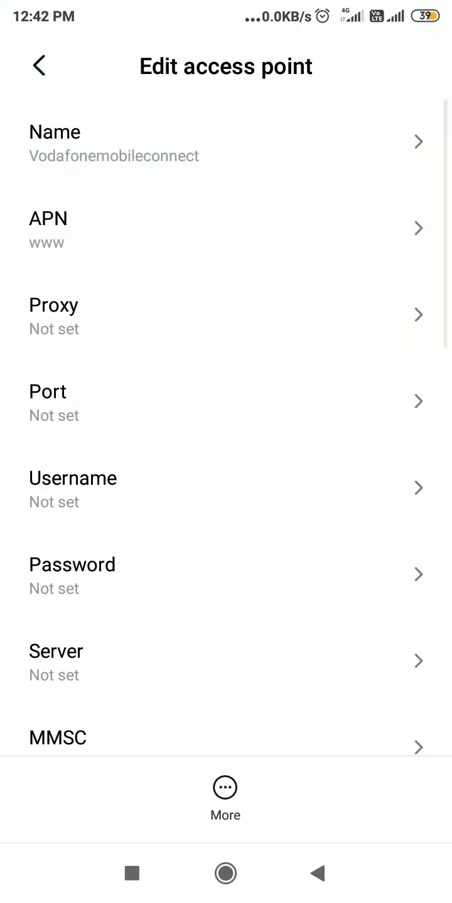
pyautogui.click(226, 229)
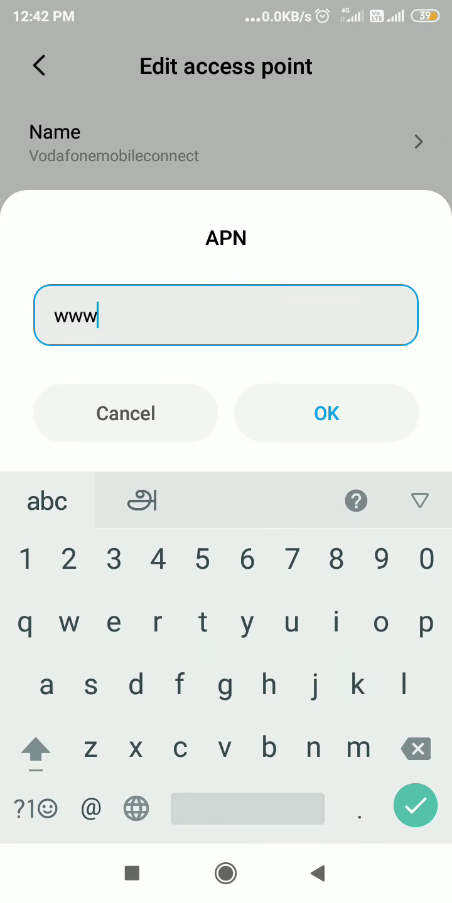
pyautogui.write('.g oogle')
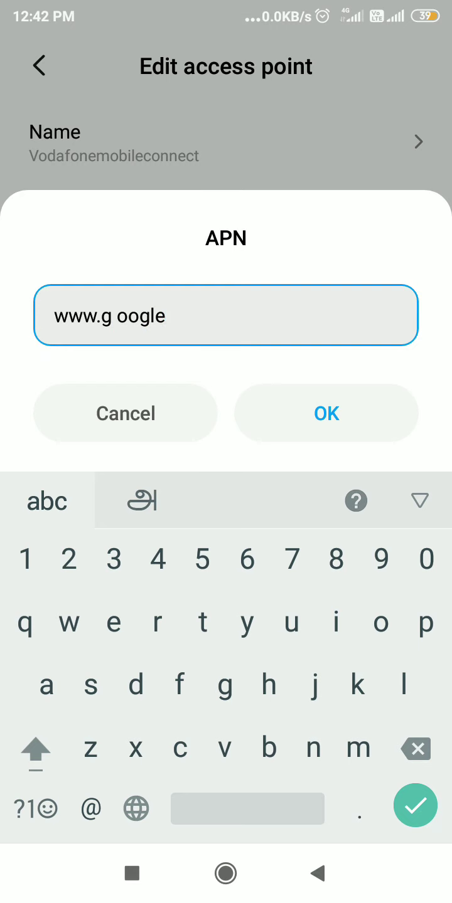
pyautogui.click(116, 314)
pyautogui.click(112, 339)
pyautogui.click(112, 339)
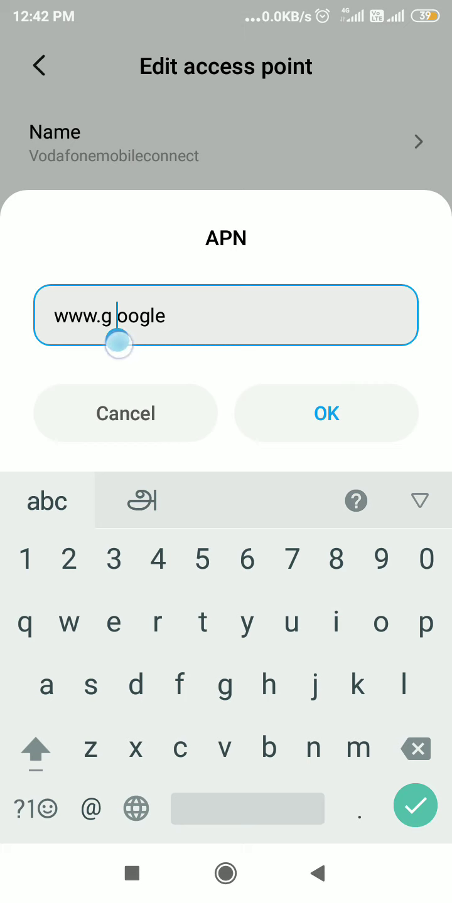
pyautogui.moveTo(112, 339); pyautogui.dragTo(117, 339)
pyautogui.press('BackSpace')
pyautogui.click(262, 321)
pyautogui.write('.com')
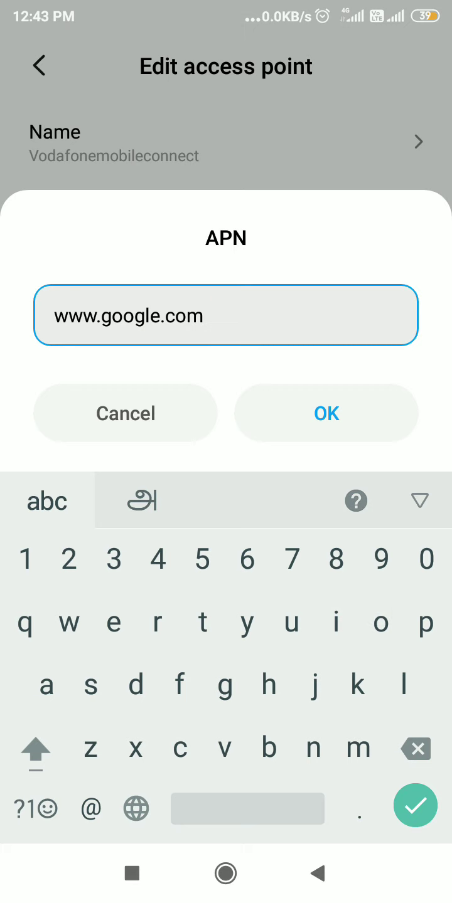
pyautogui.press('Return')
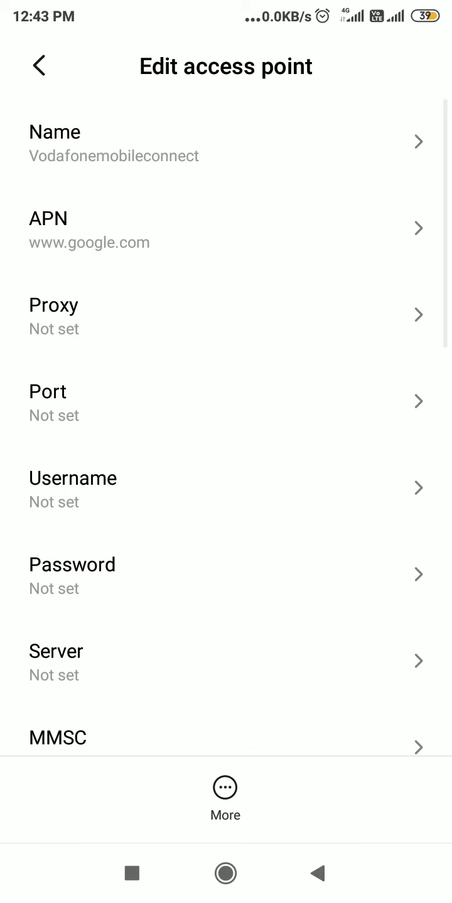
pyautogui.scroll(-2, 284, 289)
pyautogui.scroll(-3, 339, 232)
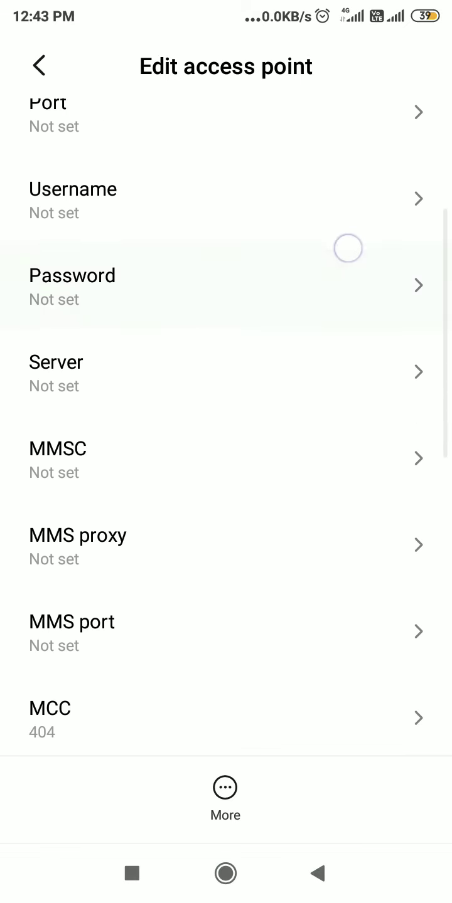
pyautogui.scroll(-1, 302, 263)
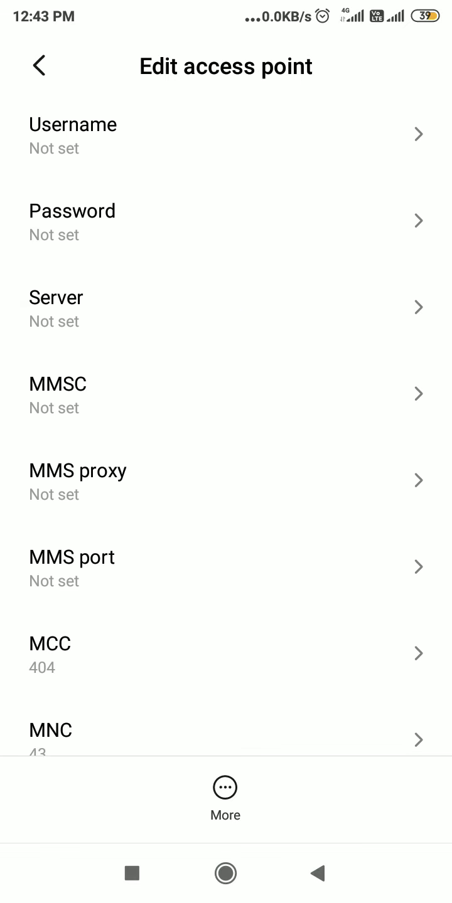
pyautogui.click(239, 316)
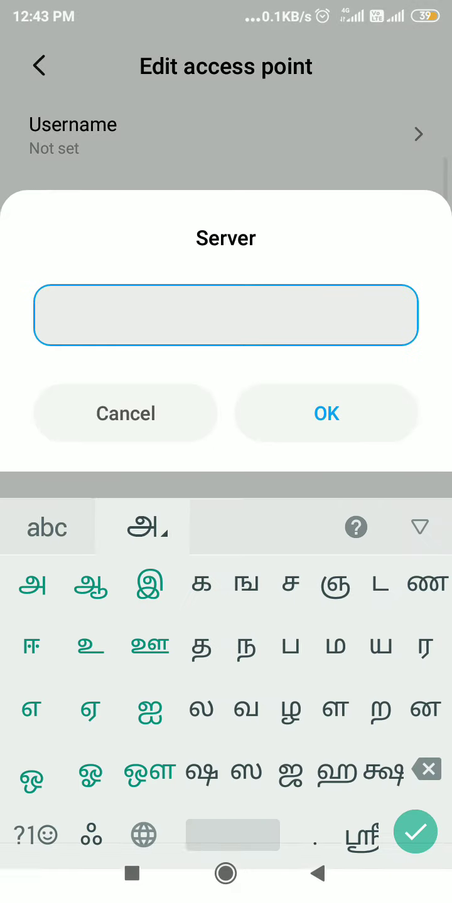
pyautogui.click(47, 501)
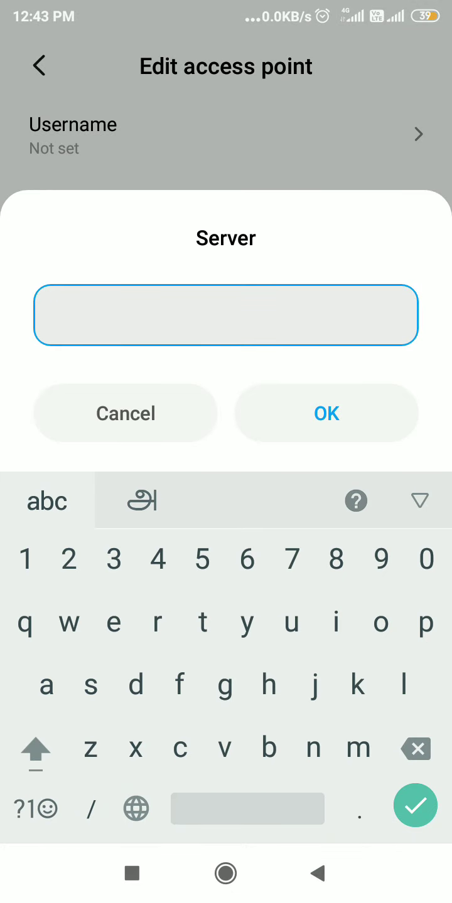
pyautogui.write('www')
pyautogui.write('.google.co')
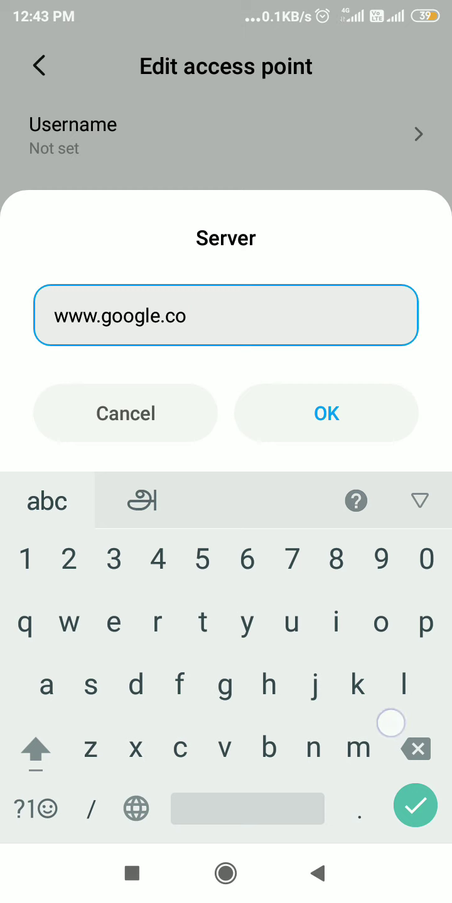
pyautogui.write('m')
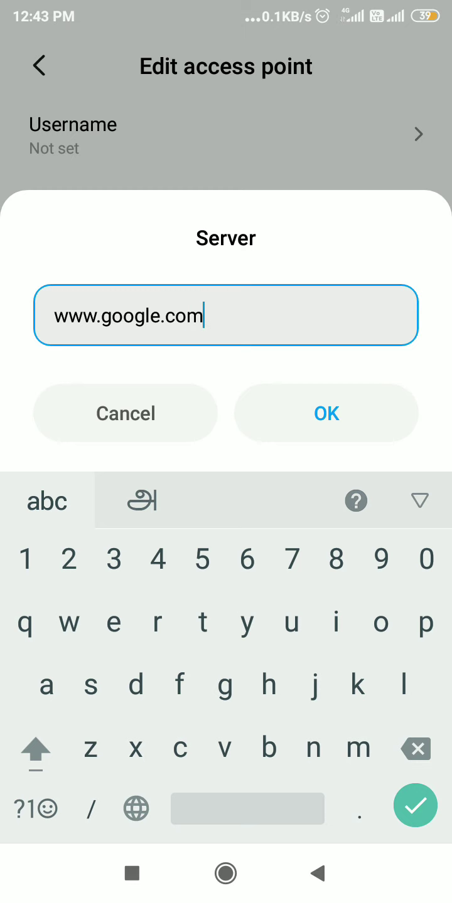
pyautogui.click(348, 402)
pyautogui.moveTo(292, 531)
pyautogui.mouseDown()
pyautogui.moveTo(292, 496)
pyautogui.moveTo(345, 445)
pyautogui.moveTo(359, 385)
pyautogui.moveTo(427, 323)
pyautogui.mouseUp()
# Set the Authentication type to PAP or CHAP.
pyautogui.moveTo(370, 432); pyautogui.dragTo(369, 368)
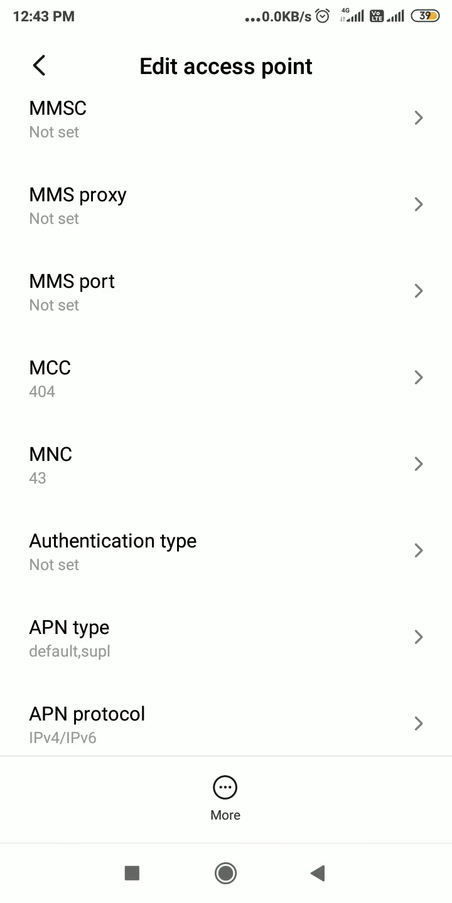
pyautogui.moveTo(300, 430)
pyautogui.mouseDown()
pyautogui.moveTo(300, 369)
pyautogui.moveTo(334, 336)
pyautogui.mouseUp()
pyautogui.moveTo(251, 353)
pyautogui.mouseDown()
pyautogui.moveTo(268, 281)
pyautogui.moveTo(389, 190)
pyautogui.moveTo(426, 171)
pyautogui.mouseUp()
pyautogui.moveTo(242, 157); pyautogui.dragTo(242, 312)
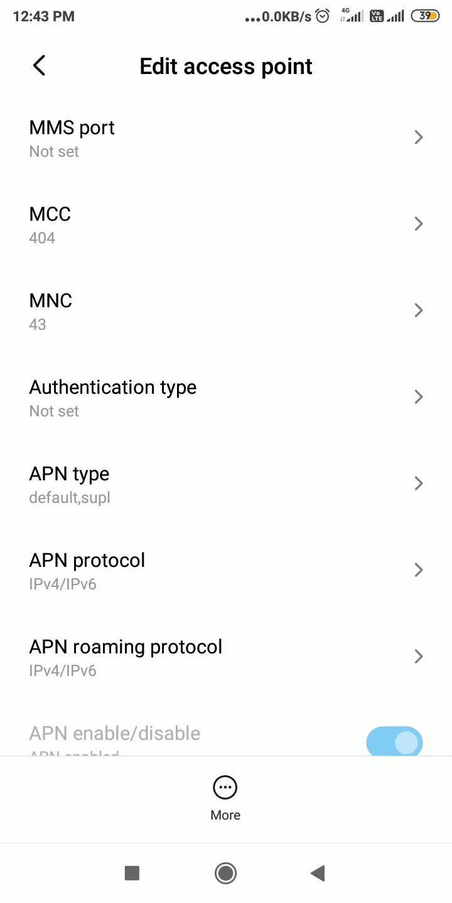
pyautogui.click(373, 396)
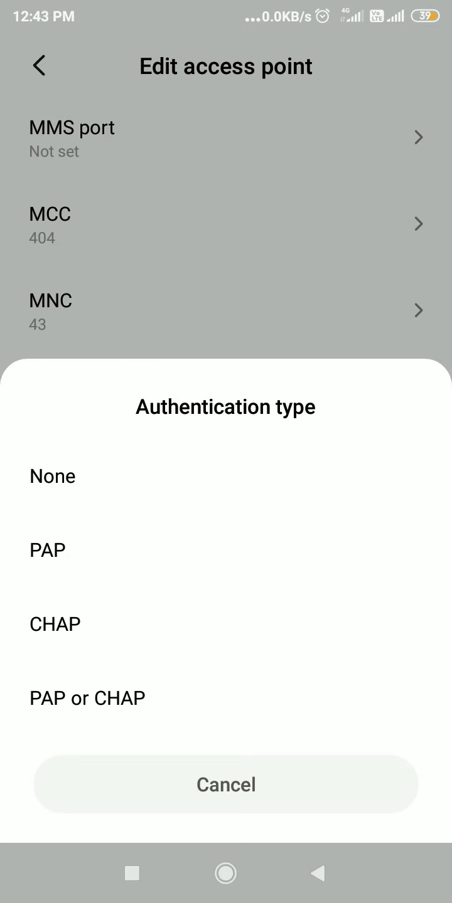
pyautogui.click(239, 698)
# Confirm the APN type as default,supl without changing it.
pyautogui.scroll(-1, 394, 380)
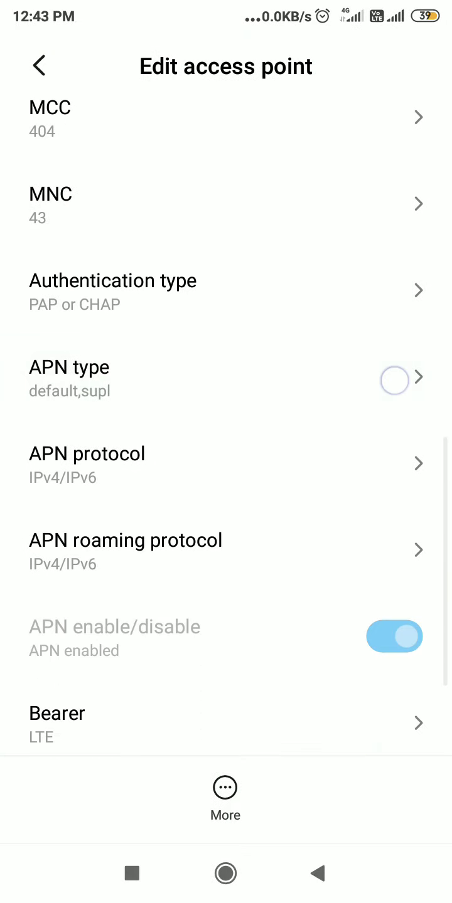
pyautogui.click(357, 393)
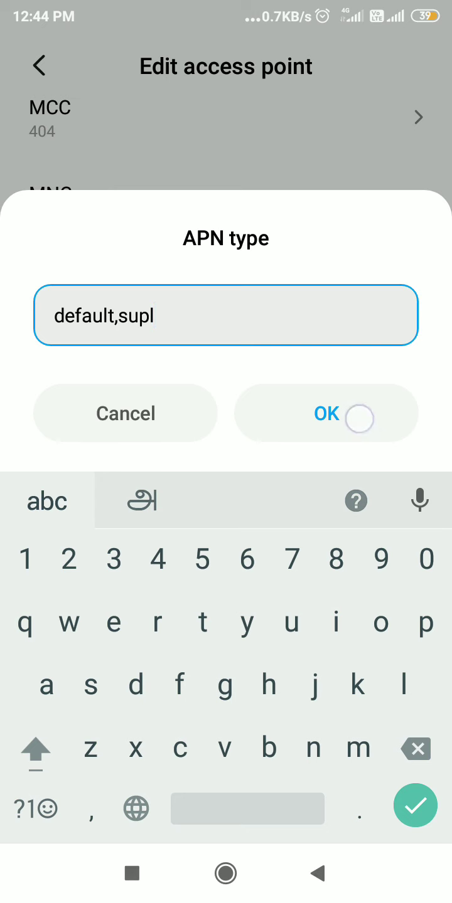
pyautogui.click(388, 408)
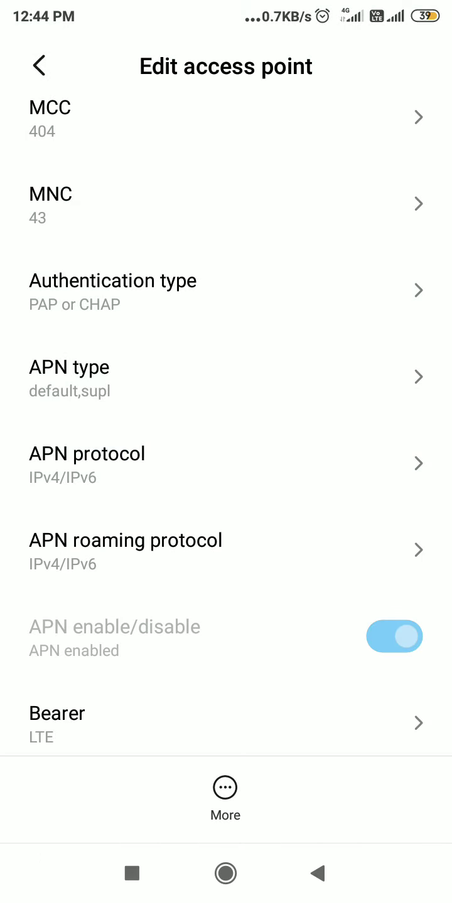
pyautogui.scroll(-2, 308, 436)
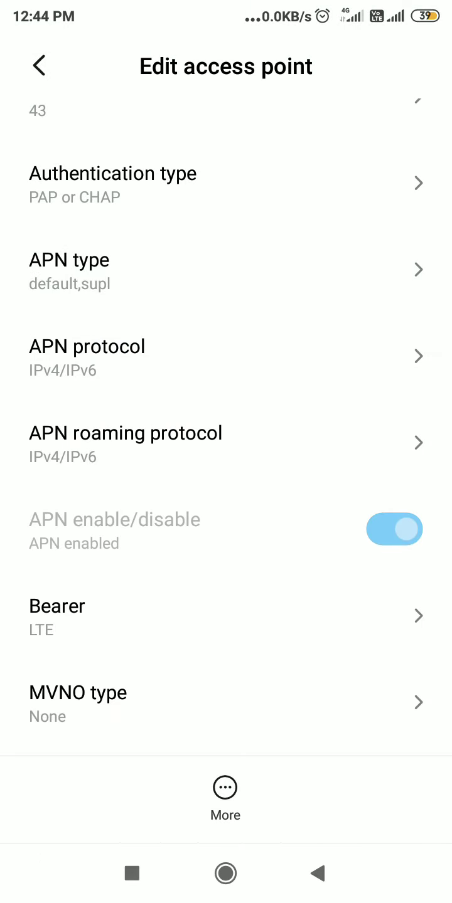
# Leave the APN protocol at IPv4/IPv6.
pyautogui.click(381, 352)
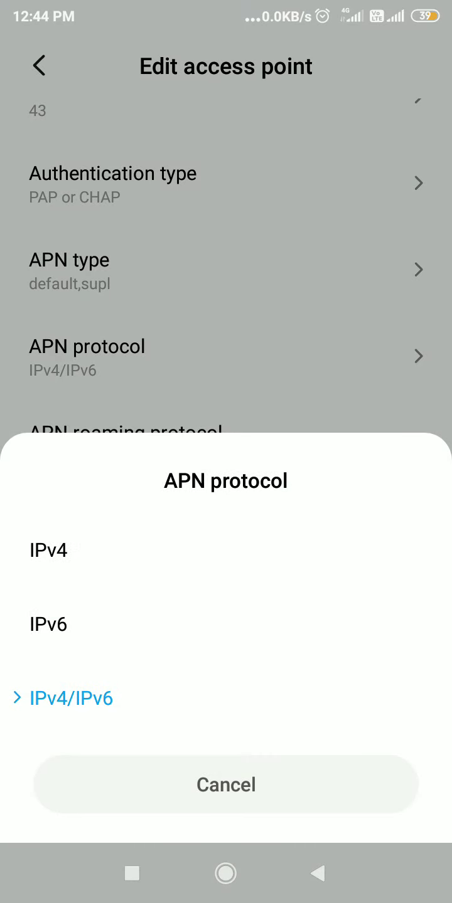
pyautogui.click(195, 700)
pyautogui.moveTo(248, 631); pyautogui.dragTo(364, 410)
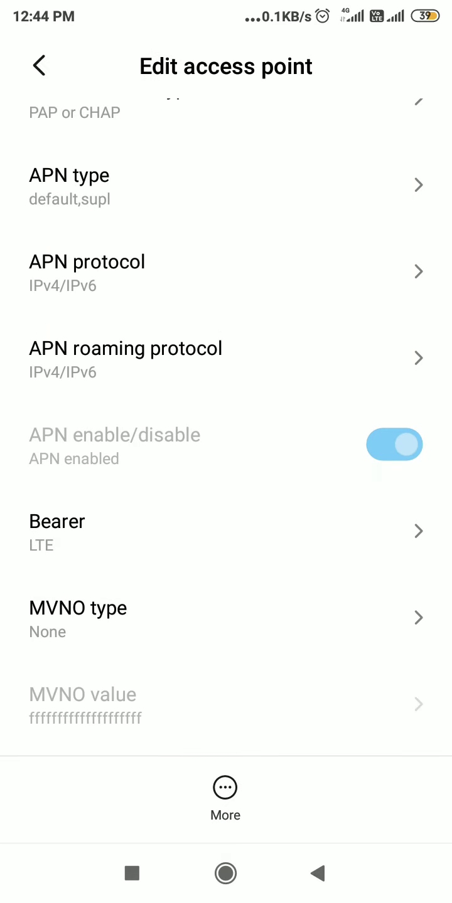
# Keep LTE as the bearer and confirm it.
pyautogui.click(227, 533)
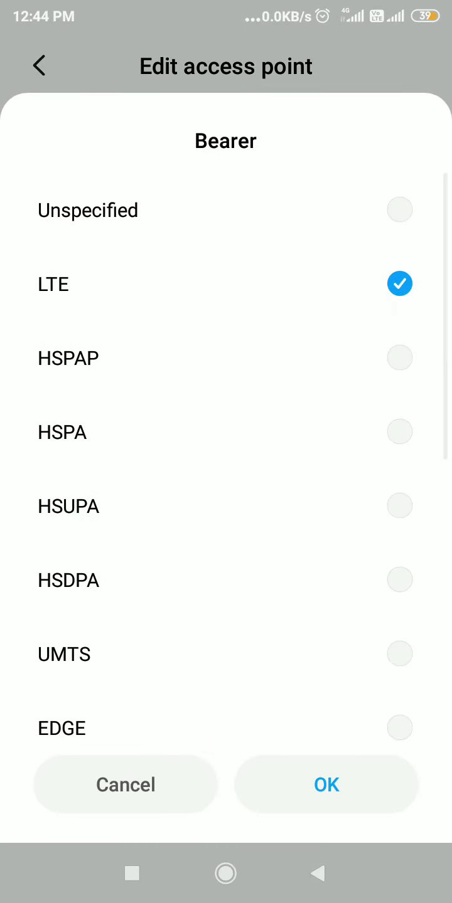
pyautogui.click(417, 307)
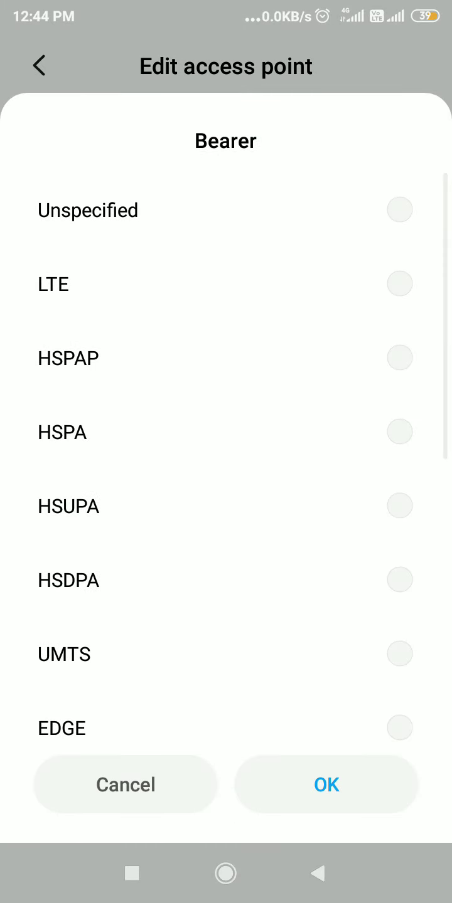
pyautogui.click(401, 285)
pyautogui.scroll(-5, 211, 437)
pyautogui.scroll(10, 235, 733)
pyautogui.scroll(2, 235, 733)
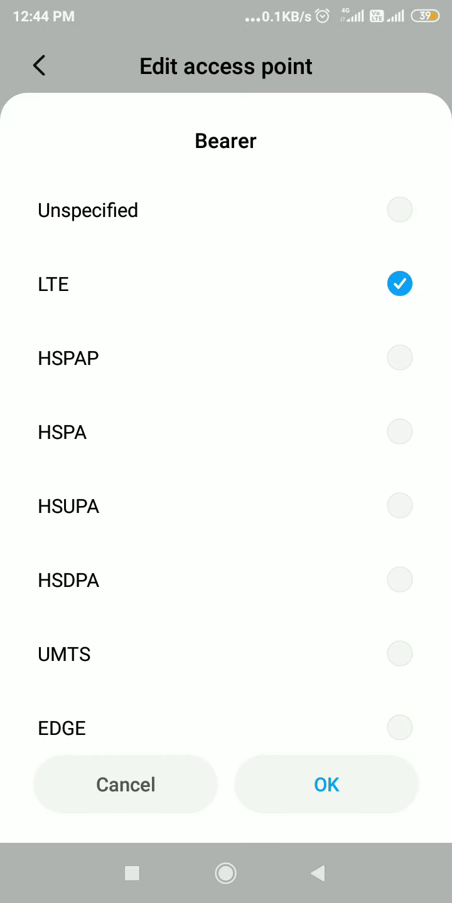
pyautogui.click(399, 285)
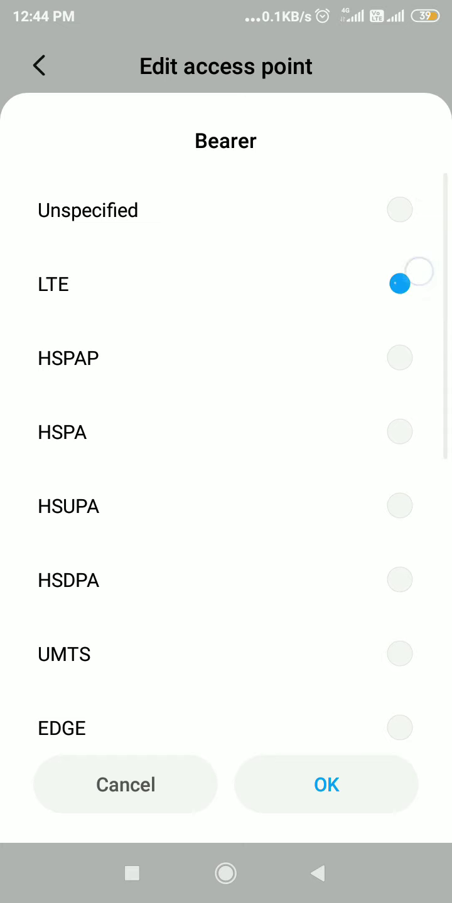
pyautogui.click(326, 785)
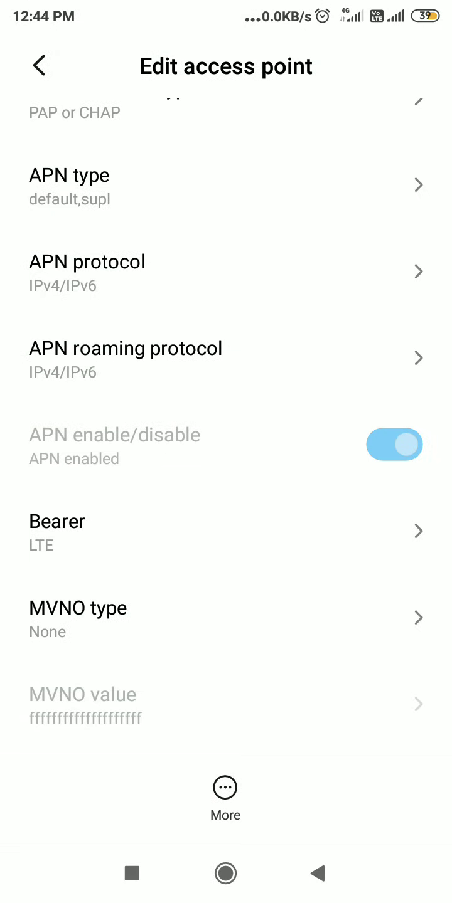
# Save the edited access point from the More menu.
pyautogui.scroll(10, 238, 410)
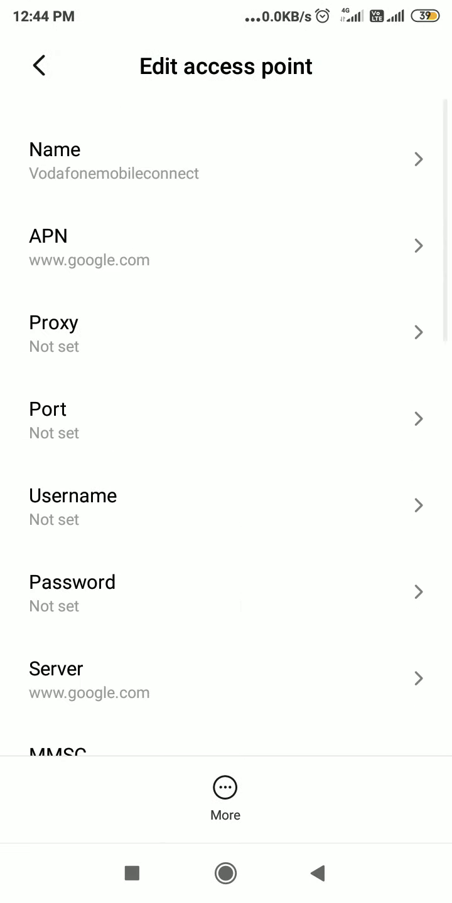
pyautogui.scroll(-10, 237, 410)
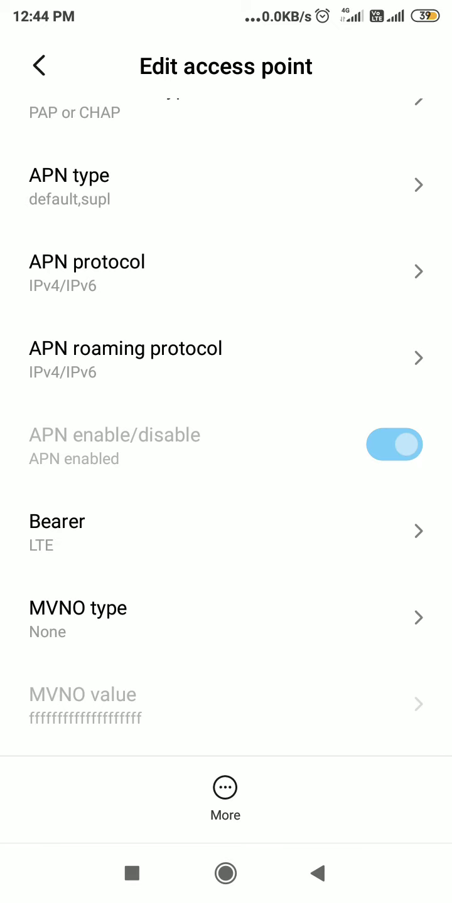
pyautogui.click(225, 796)
pyautogui.click(225, 787)
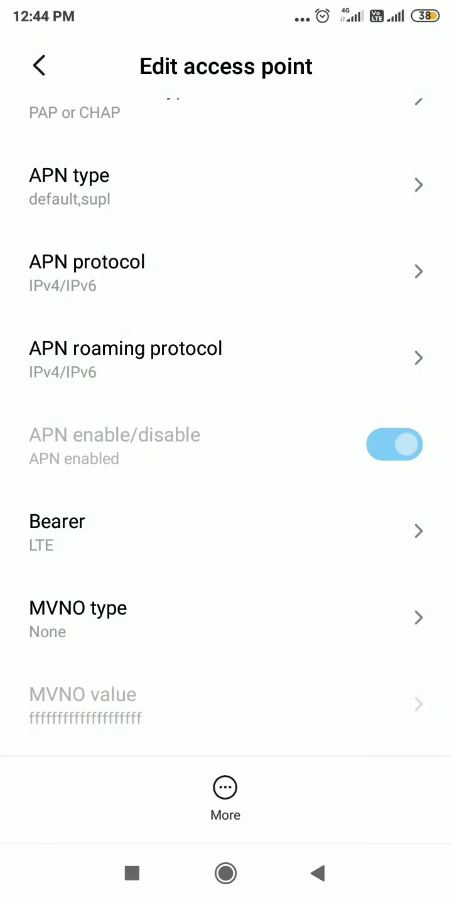
pyautogui.click(38, 65)
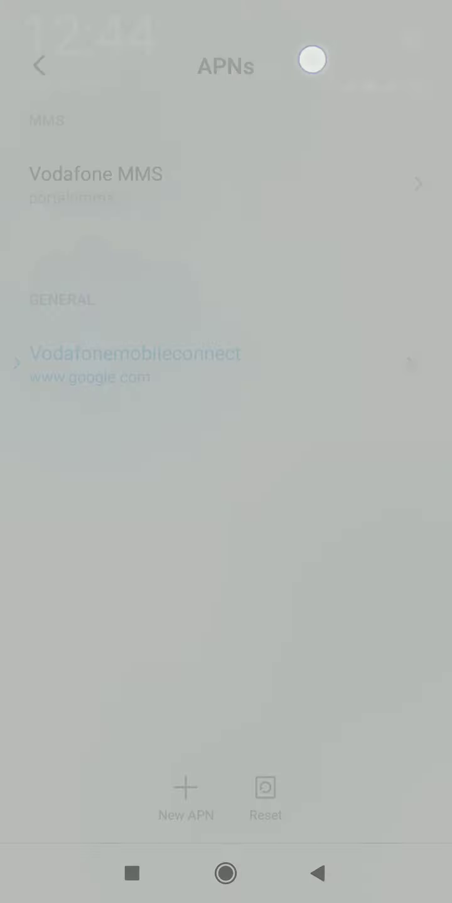
pyautogui.moveTo(313, 60)
pyautogui.mouseDown()
pyautogui.moveTo(353, 57)
pyautogui.moveTo(430, 67)
pyautogui.mouseUp()
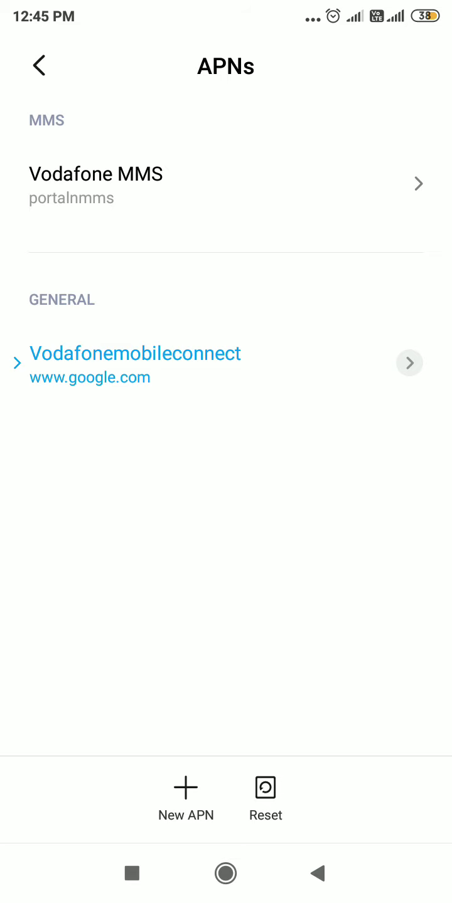
pyautogui.moveTo(273, 56); pyautogui.dragTo(420, 68)
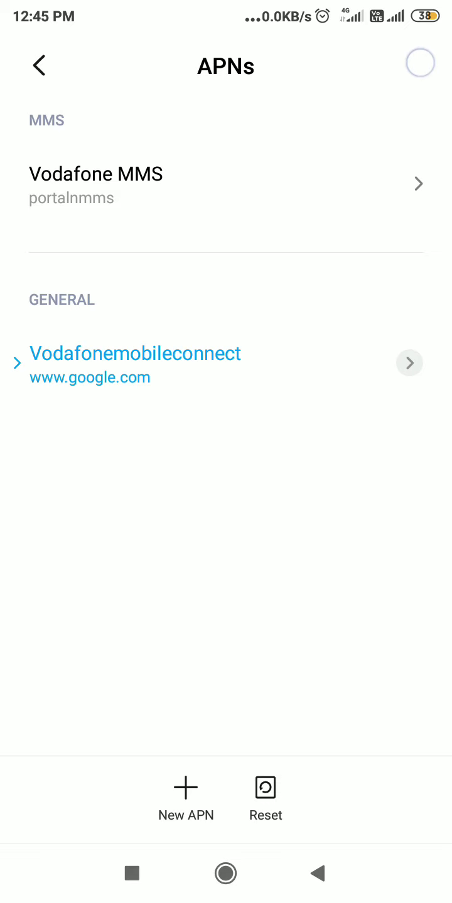
# Run a Speedtest on Vodafone IN, getting 45 ms ping and about 2.9 Mbps download.
pyautogui.moveTo(341, 63); pyautogui.dragTo(414, 59)
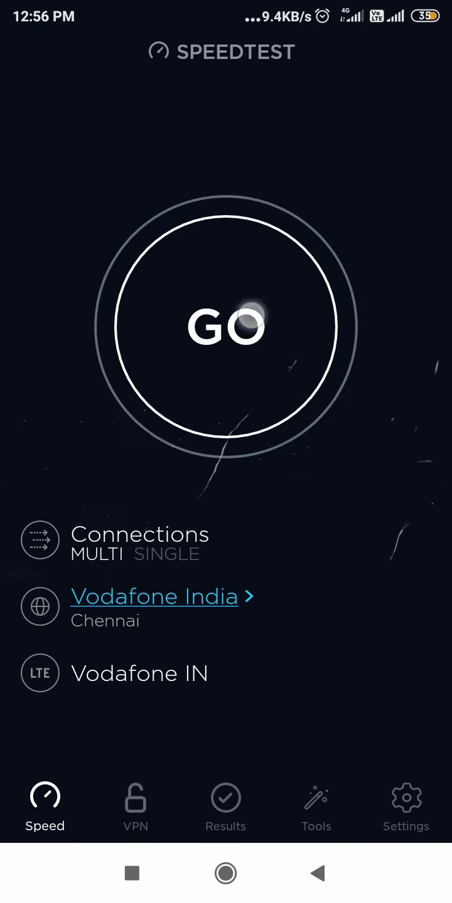
pyautogui.click(226, 326)
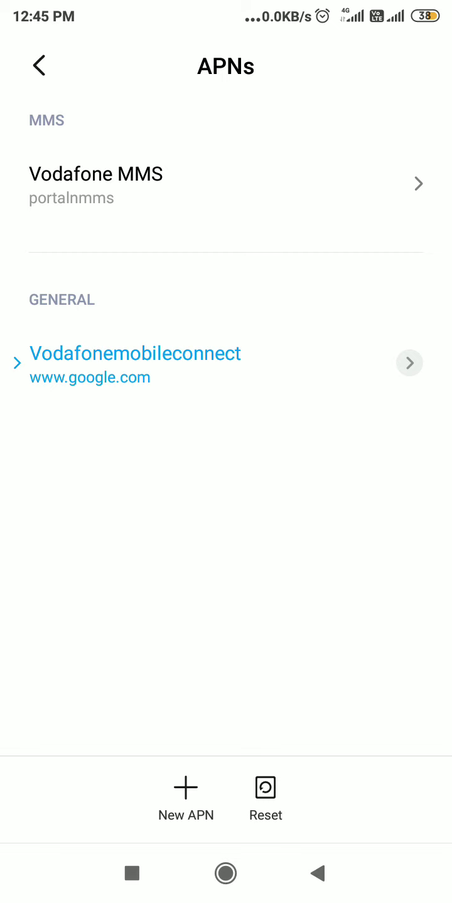
pyautogui.click(403, 474)
pyautogui.click(163, 519)
pyautogui.click(424, 469)
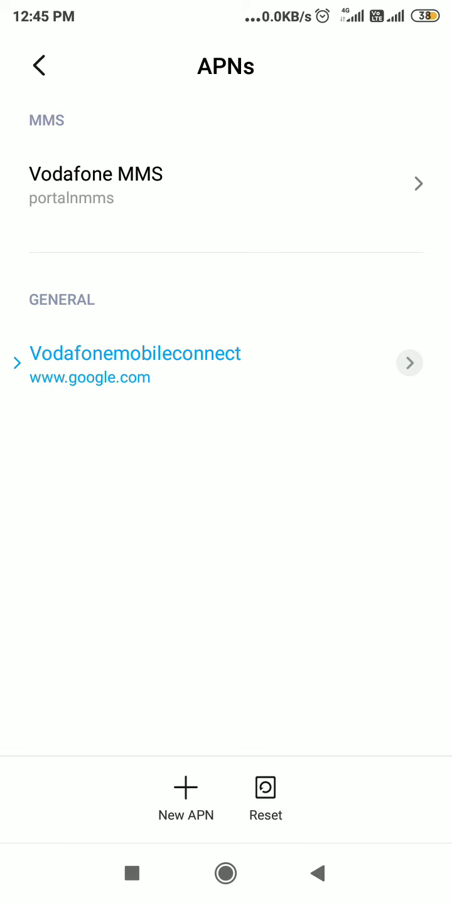